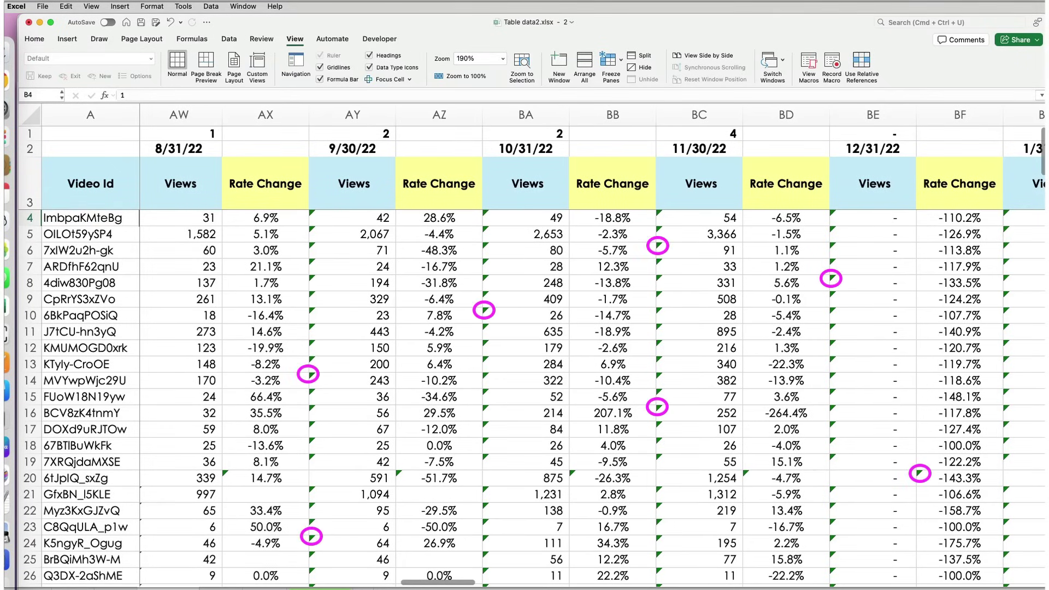
pyautogui.hscroll(10, 525, 354)
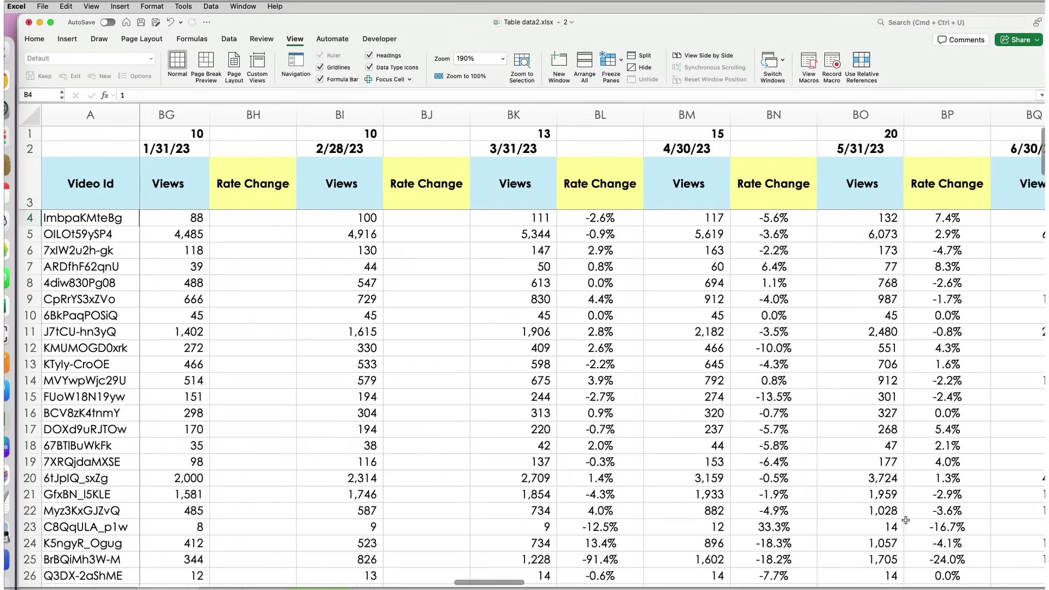
pyautogui.hscroll(2, 906, 520)
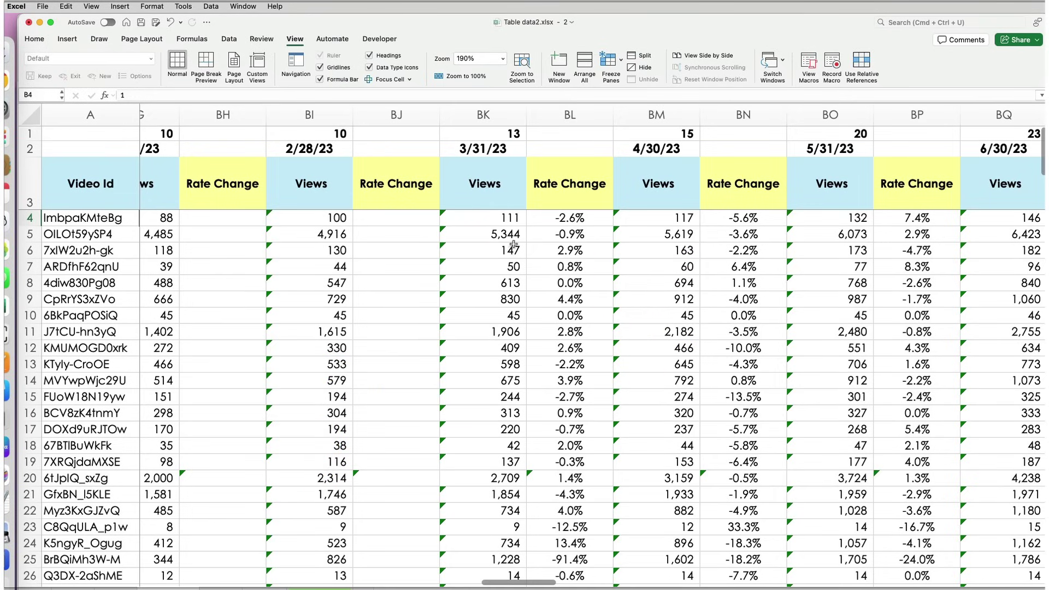
# Open Excel Help on the inconsistent-formula error flagged in cell BK4
pyautogui.click(498, 218)
pyautogui.moveTo(533, 221)
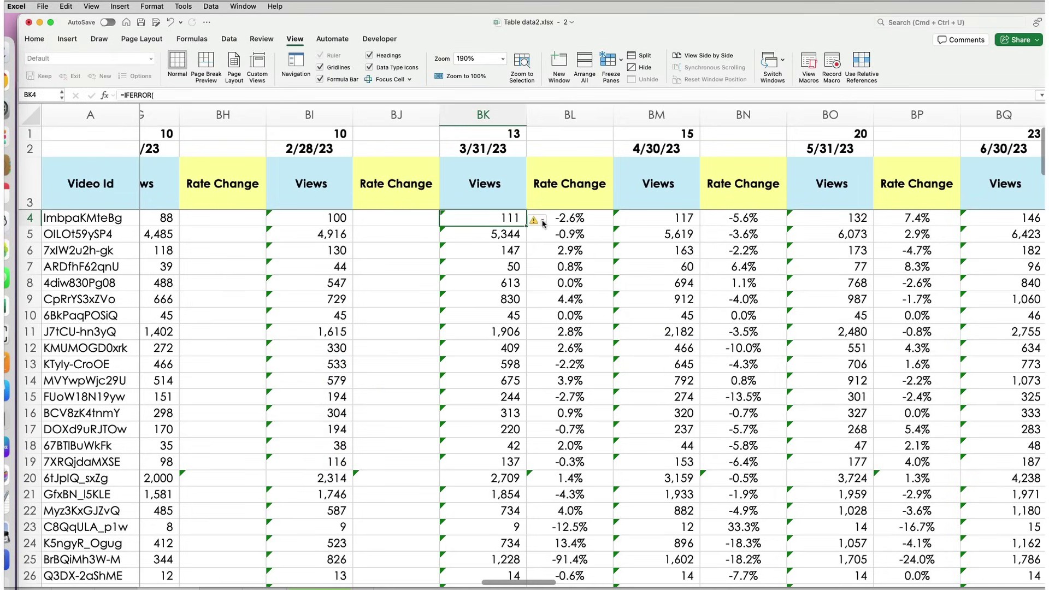
pyautogui.click(540, 221)
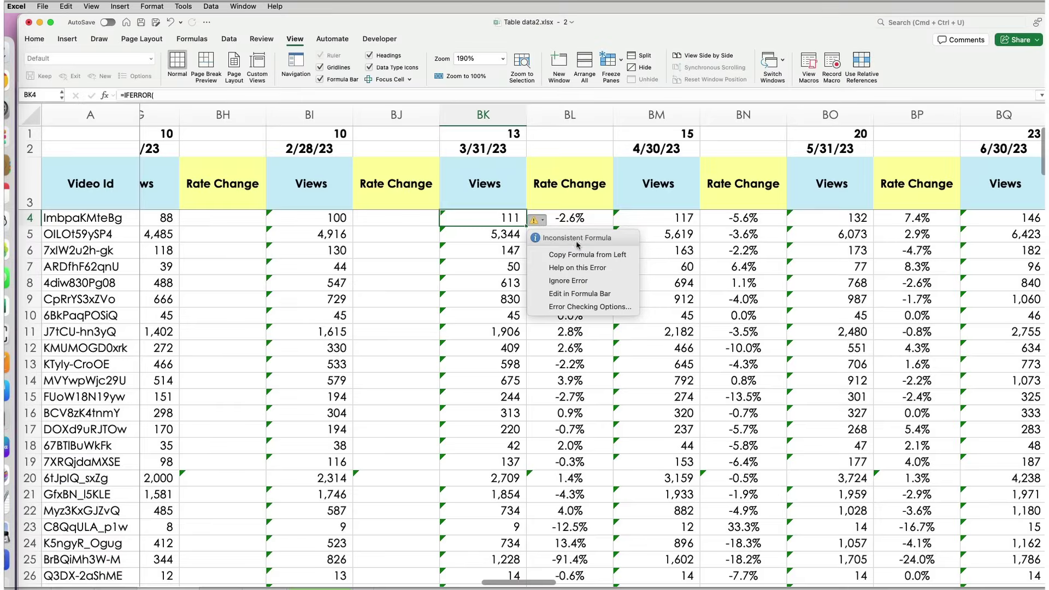
pyautogui.click(591, 268)
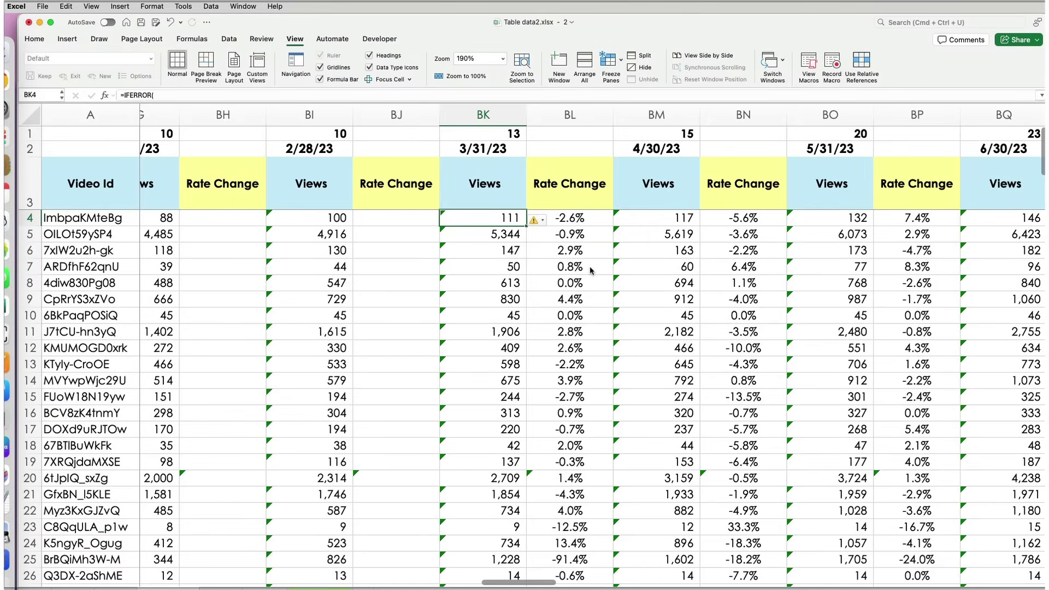
pyautogui.scroll(-3, 856, 405)
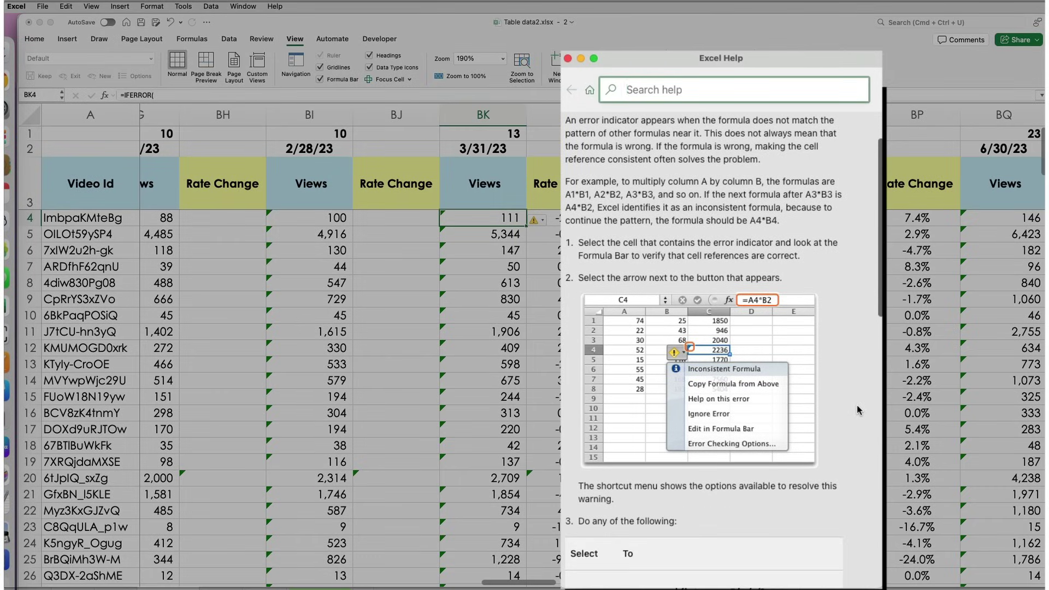
pyautogui.scroll(-3, 856, 405)
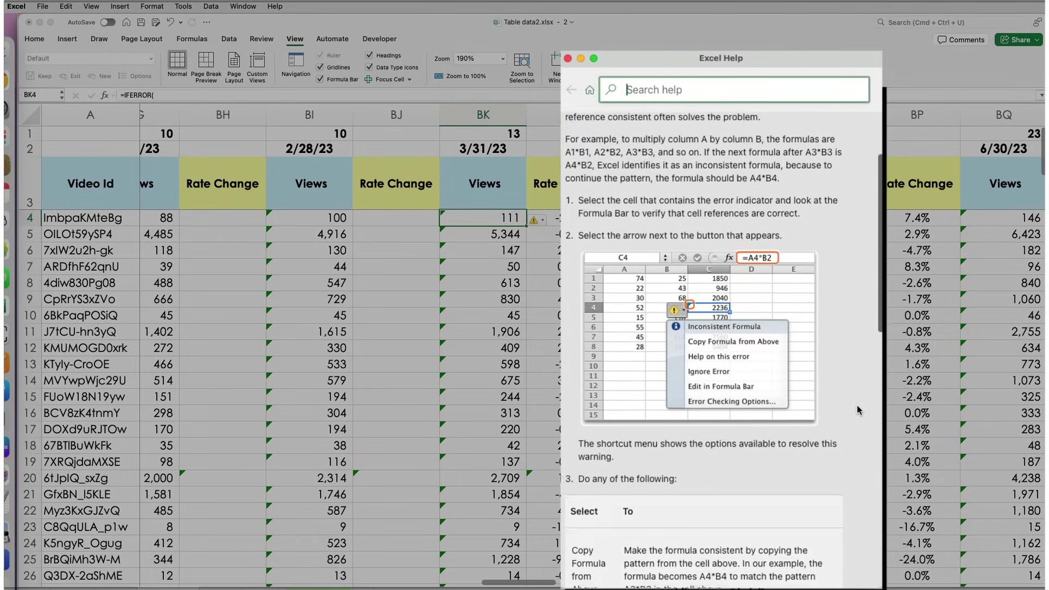
pyautogui.scroll(-3, 857, 405)
pyautogui.scroll(-3, 857, 405)
pyautogui.scroll(-2, 857, 405)
pyautogui.scroll(-1, 857, 405)
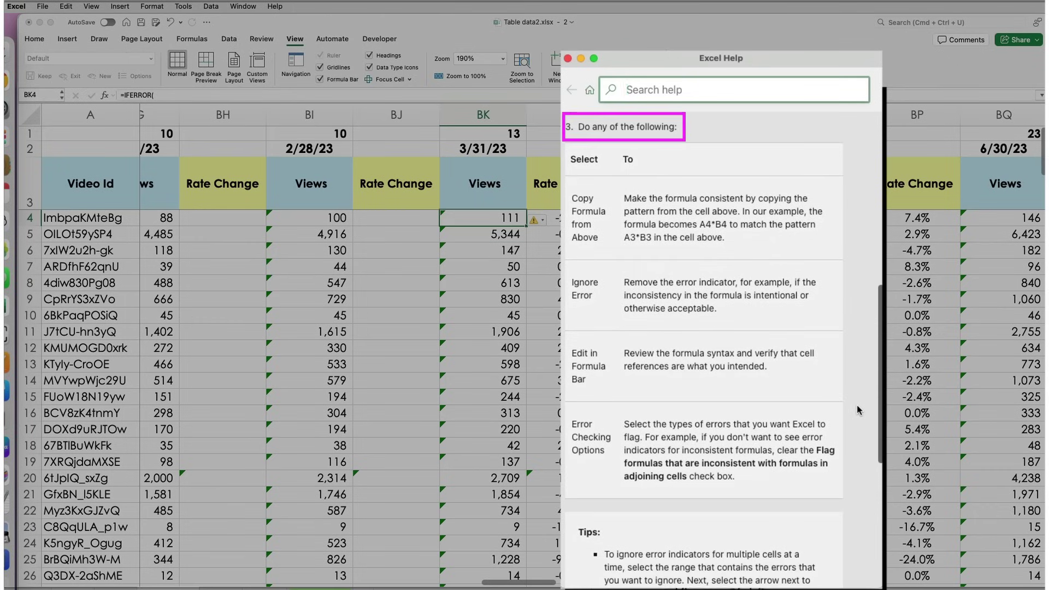
pyautogui.scroll(-1, 857, 406)
pyautogui.scroll(-3, 857, 406)
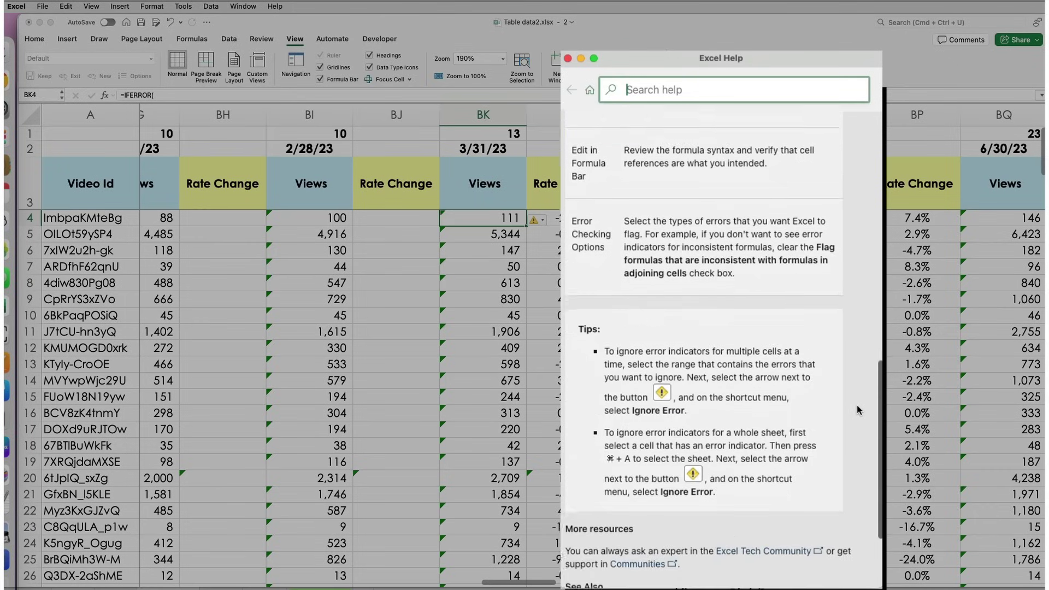
pyautogui.scroll(-3, 857, 405)
pyautogui.scroll(-1, 857, 405)
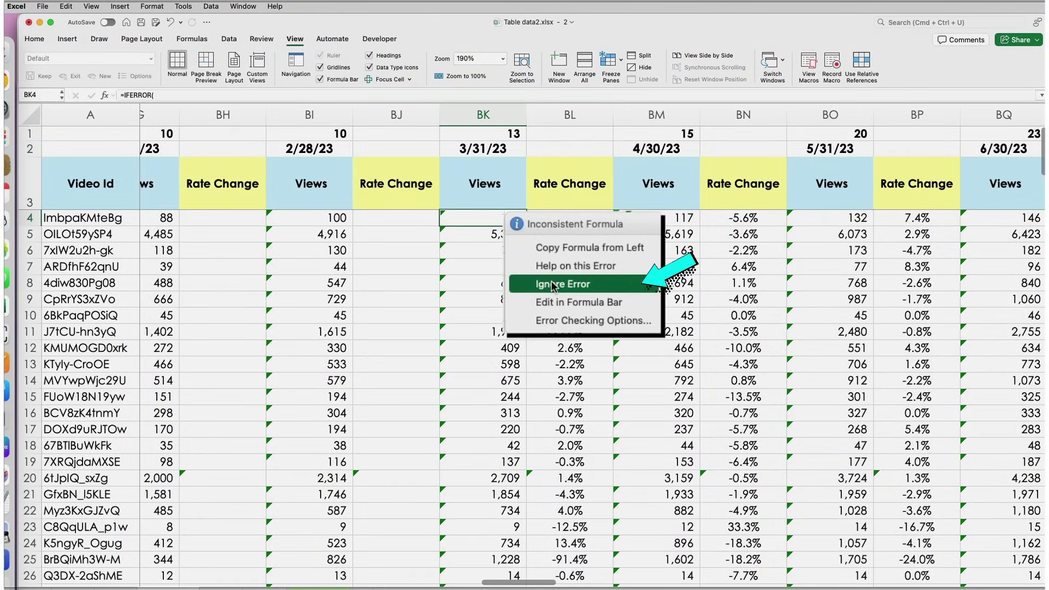
# Ignore the inconsistent-formula warnings on cells BK4 and BK5
pyautogui.click(552, 281)
pyautogui.click(482, 235)
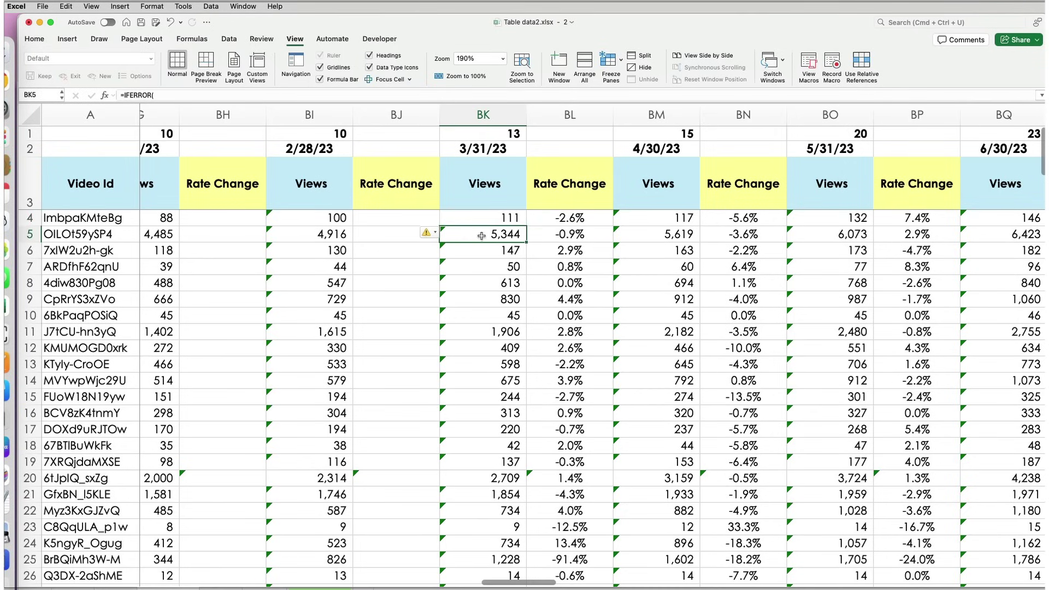
pyautogui.click(428, 233)
pyautogui.click(468, 289)
# Ignore the inconsistent-formula warning on BM6, then select BK6
pyautogui.click(654, 251)
pyautogui.click(610, 251)
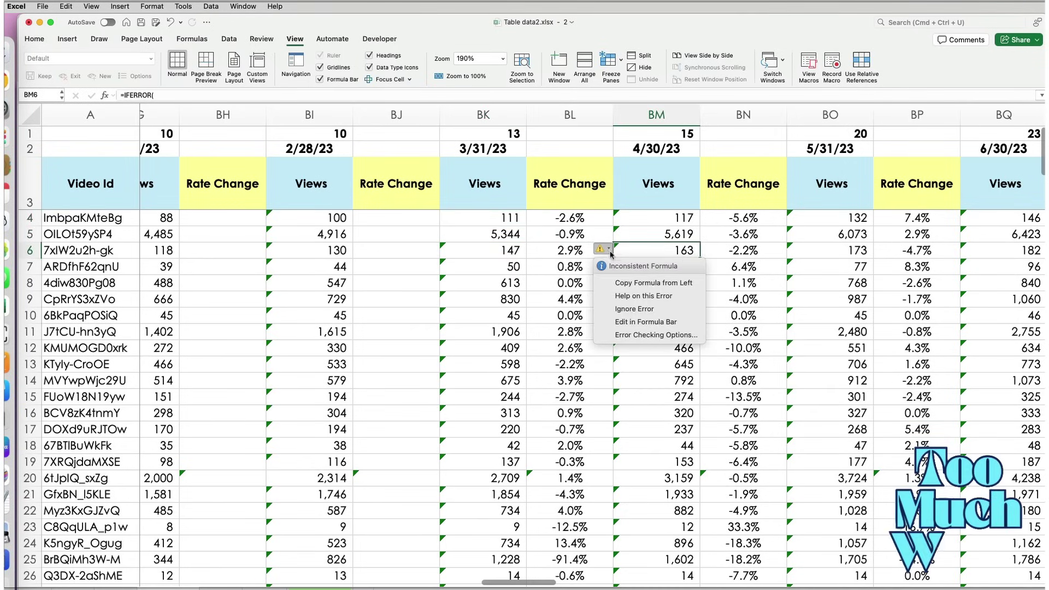
pyautogui.click(634, 308)
pyautogui.click(492, 250)
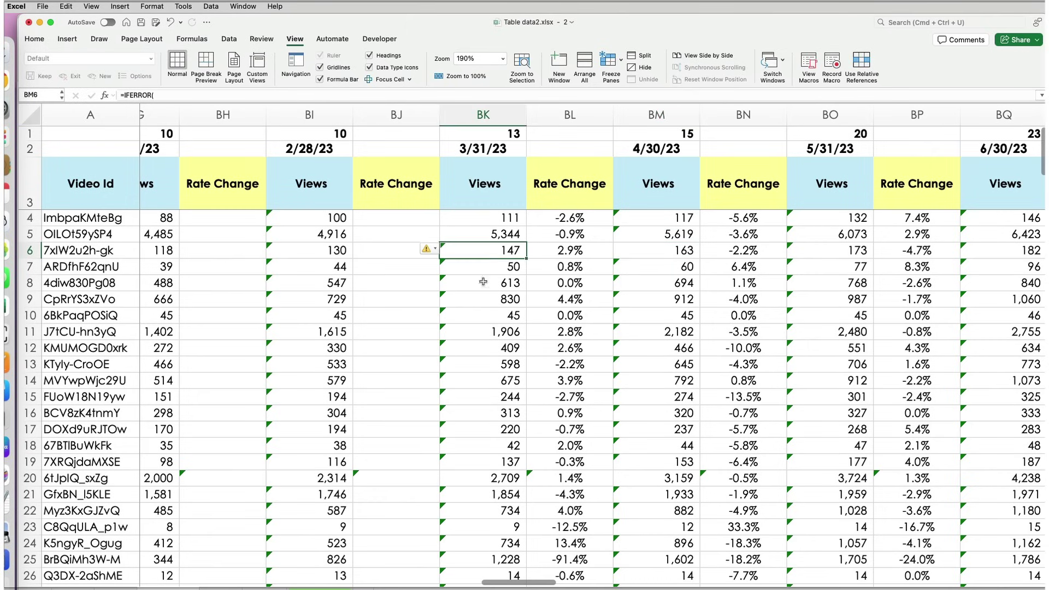
# Ignore the inconsistent-formula warnings across BK6:BK19
pyautogui.moveTo(492, 250); pyautogui.dragTo(492, 461)
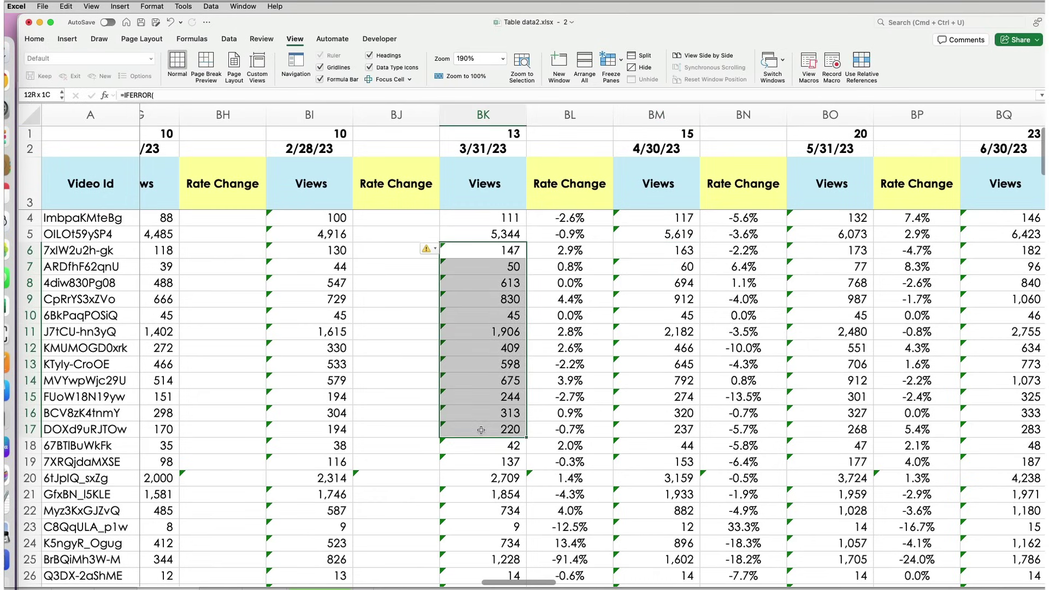
pyautogui.click(434, 251)
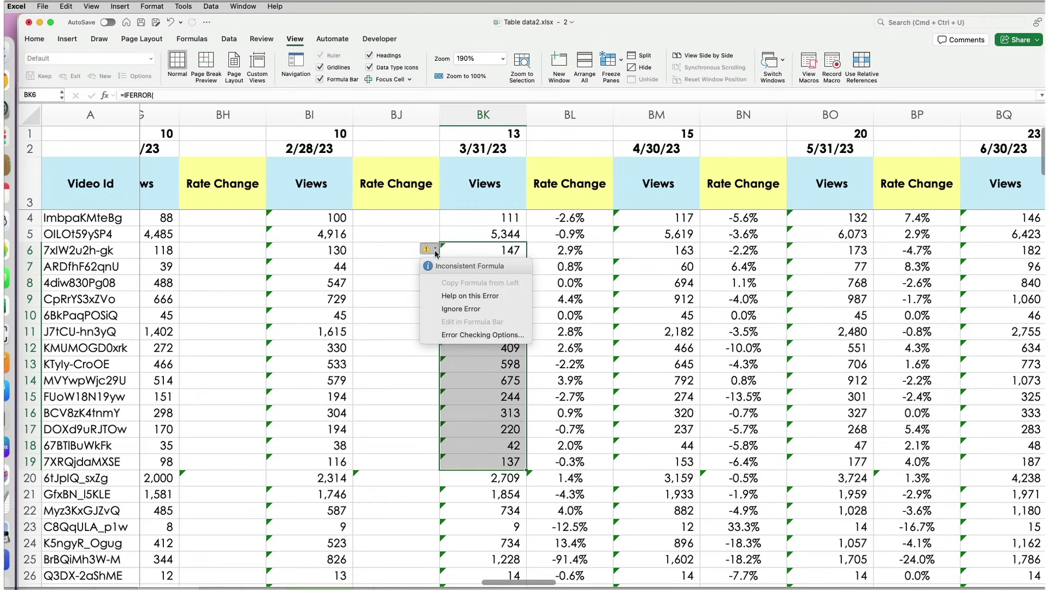
pyautogui.click(469, 312)
pyautogui.click(493, 299)
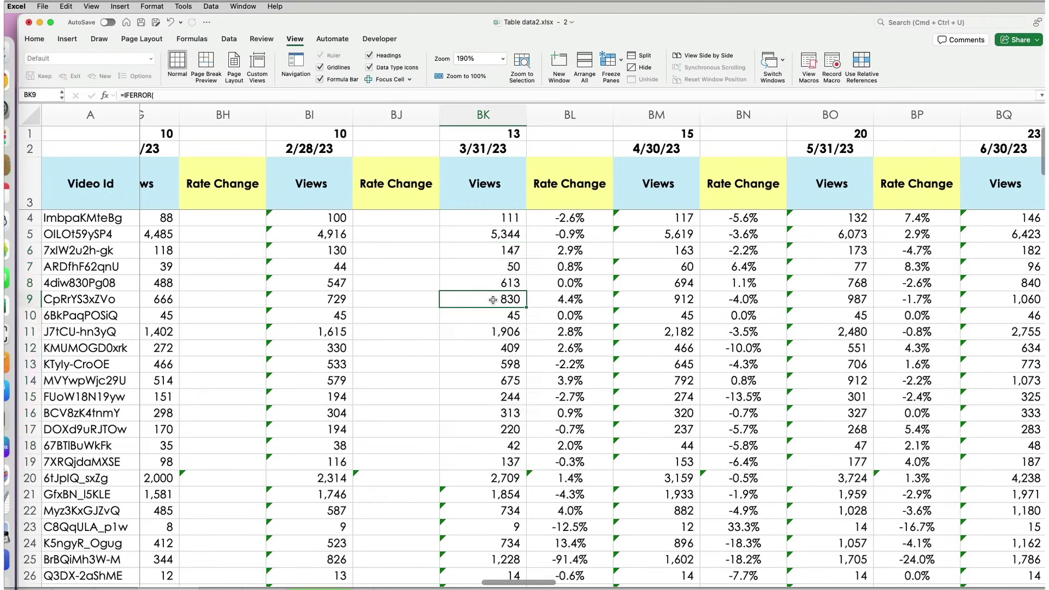
pyautogui.click(492, 495)
# Ignore the warnings on the BM and BN cells from row 7 down, then check BM5's warning
pyautogui.click(639, 266)
pyautogui.moveTo(639, 266)
pyautogui.mouseDown()
pyautogui.moveTo(851, 574)
pyautogui.moveTo(771, 508)
pyautogui.mouseUp()
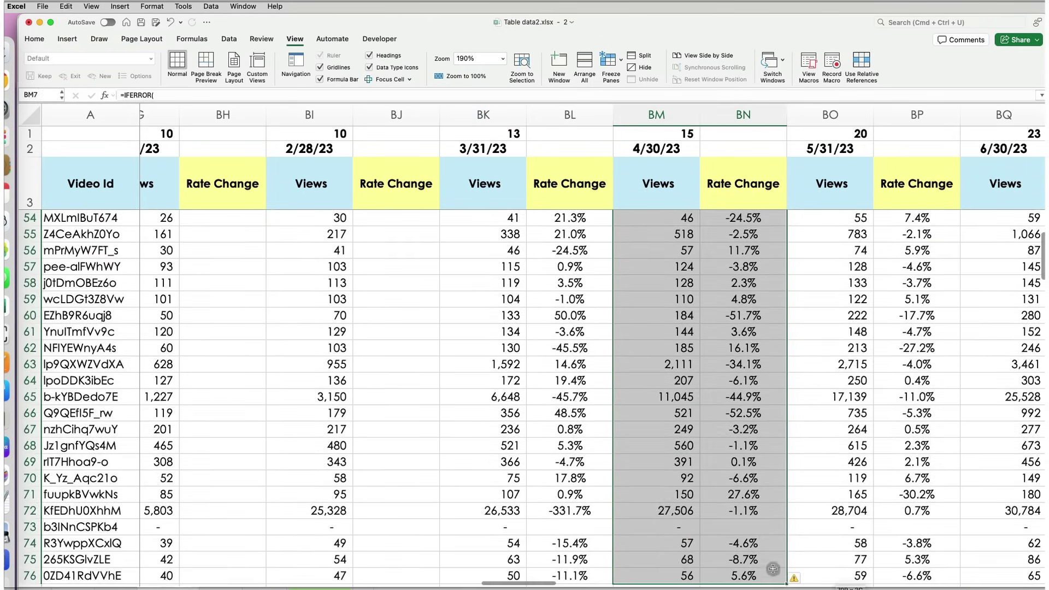
pyautogui.scroll(15, 771, 492)
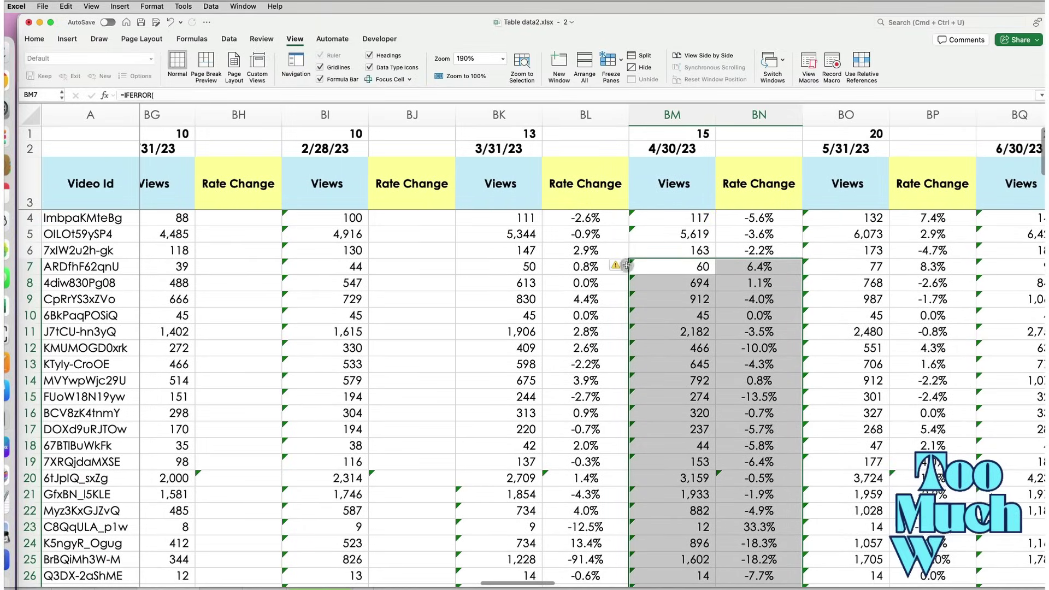
pyautogui.click(621, 267)
pyautogui.click(656, 326)
pyautogui.click(688, 234)
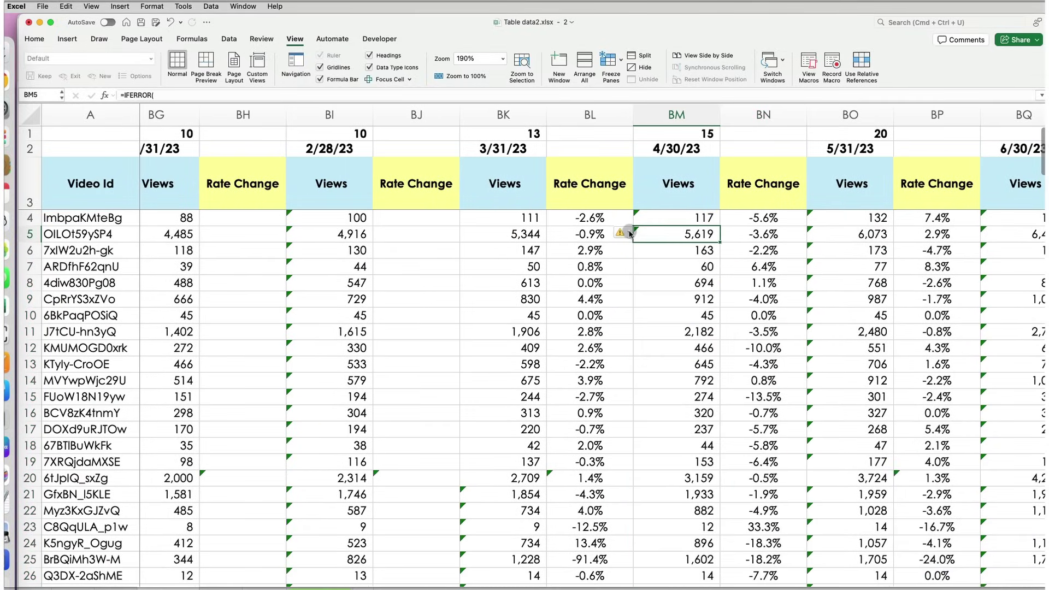
pyautogui.click(625, 234)
# Select the whole worksheet with Cmd+A and ignore every inconsistent-formula warning
pyautogui.press('super+a')
pyautogui.press('super+a')
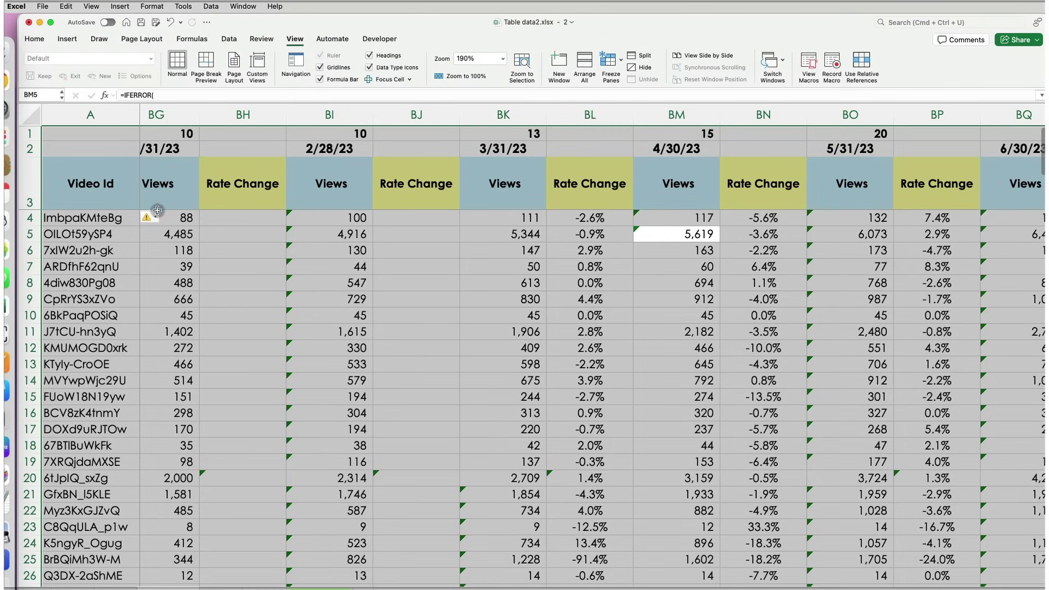
pyautogui.click(152, 218)
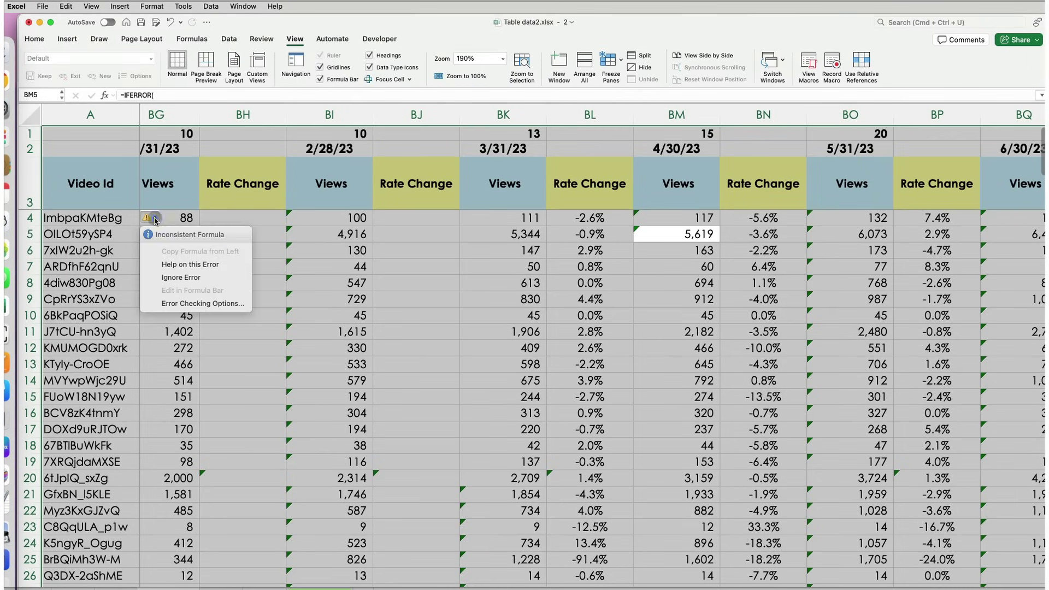
pyautogui.click(180, 277)
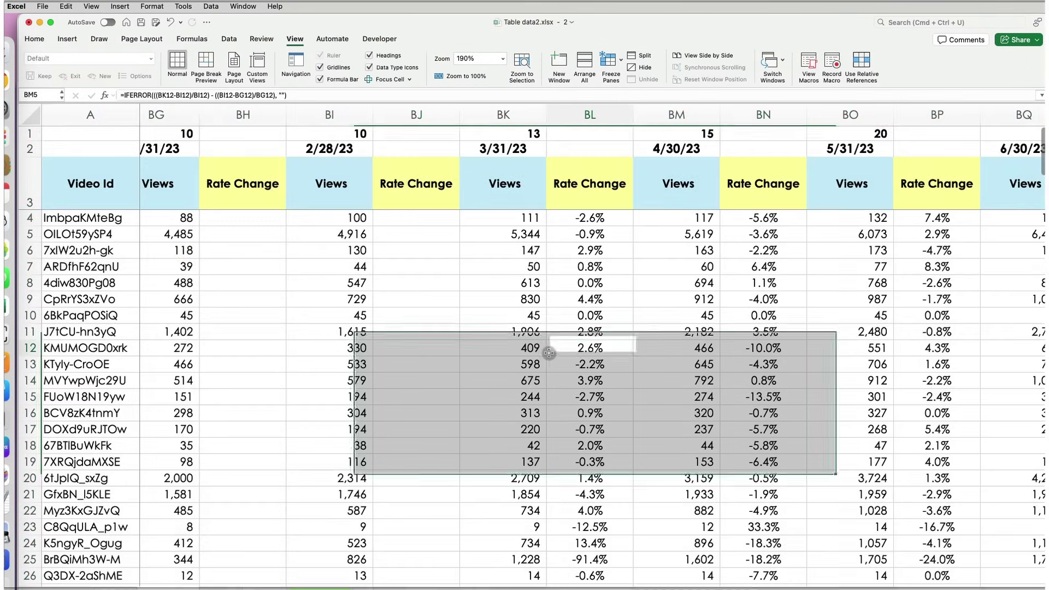
# Inspect the Rate Change formulas in column BL, ending on BL4
pyautogui.click(574, 348)
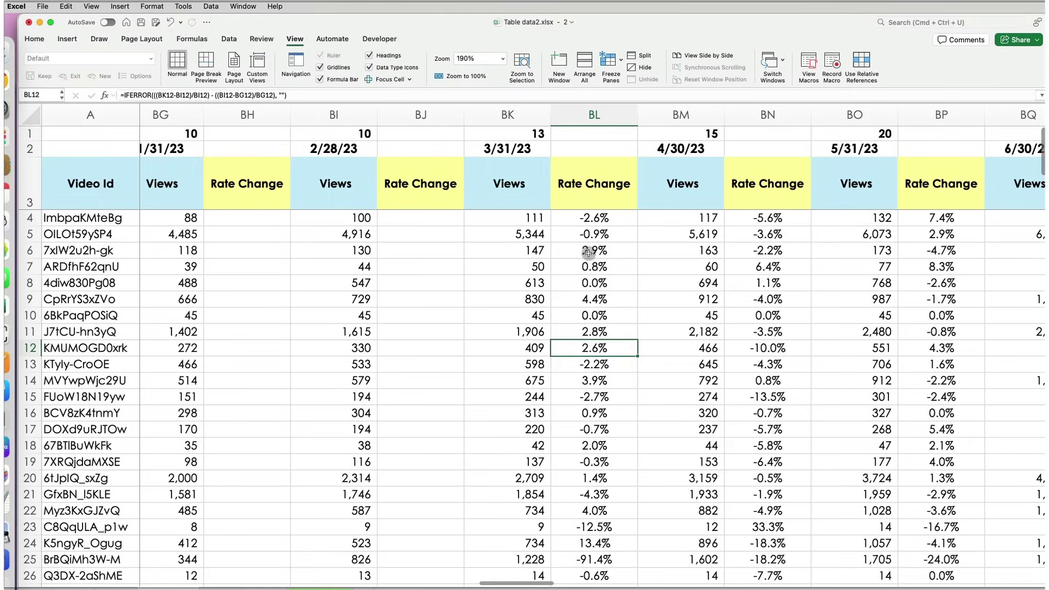
pyautogui.click(589, 251)
pyautogui.click(584, 219)
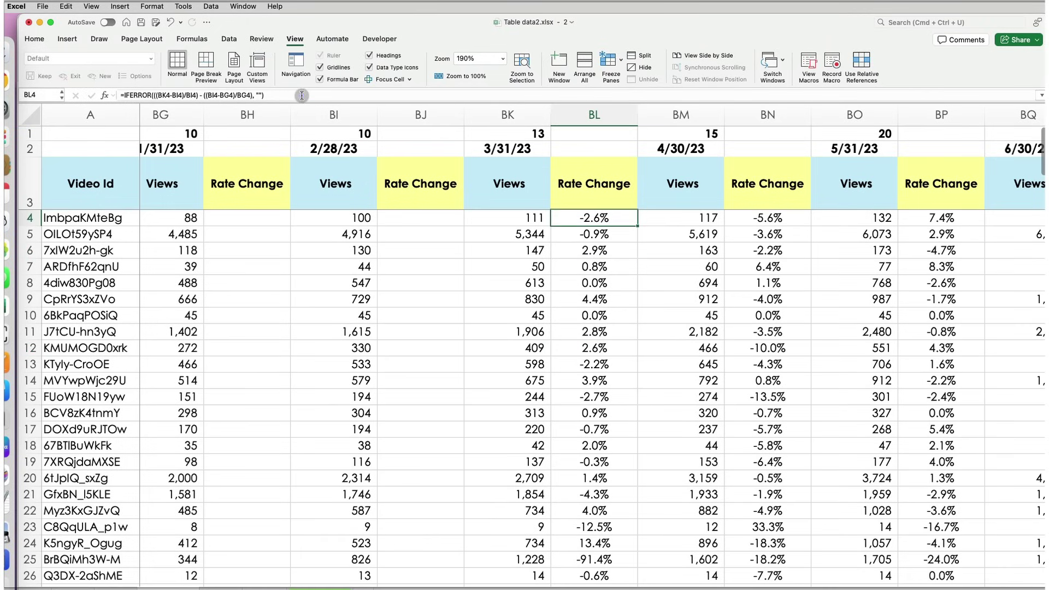
# Recommit BL4's formula with its closing parenthesis retyped, fill it down column BL, then undo the fill
pyautogui.click(279, 96)
pyautogui.press('BackSpace')
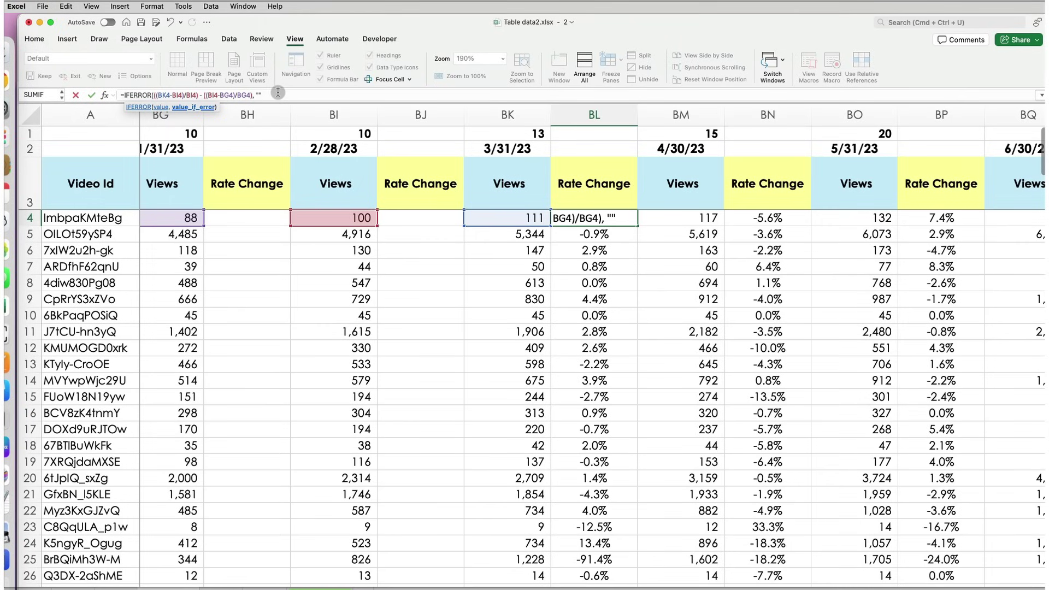
pyautogui.write(')')
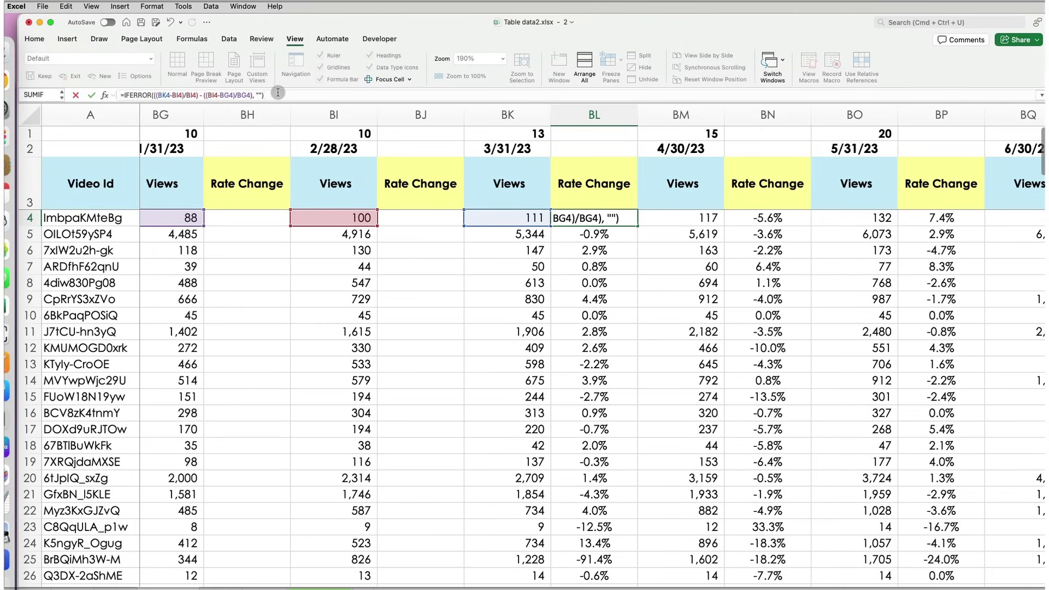
pyautogui.press('Return')
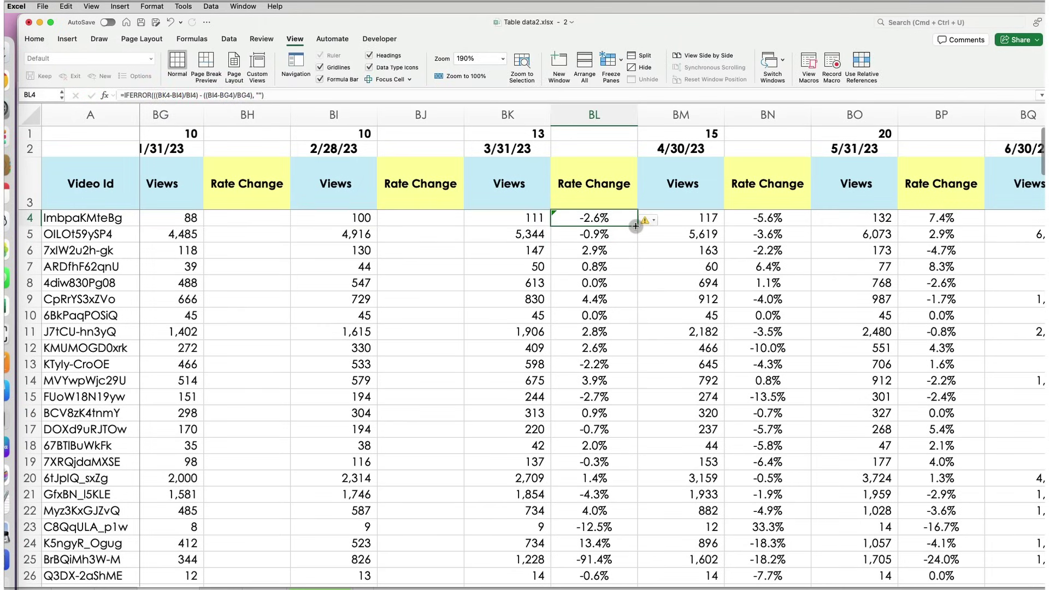
pyautogui.doubleClick(636, 226)
pyautogui.click(615, 282)
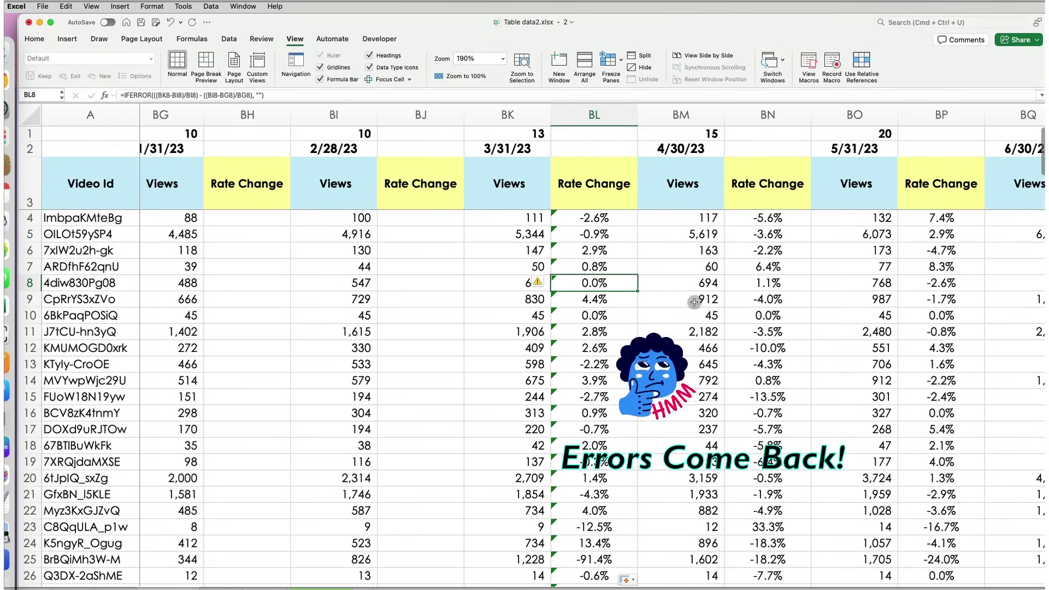
pyautogui.press('super+z')
pyautogui.press('super+z')
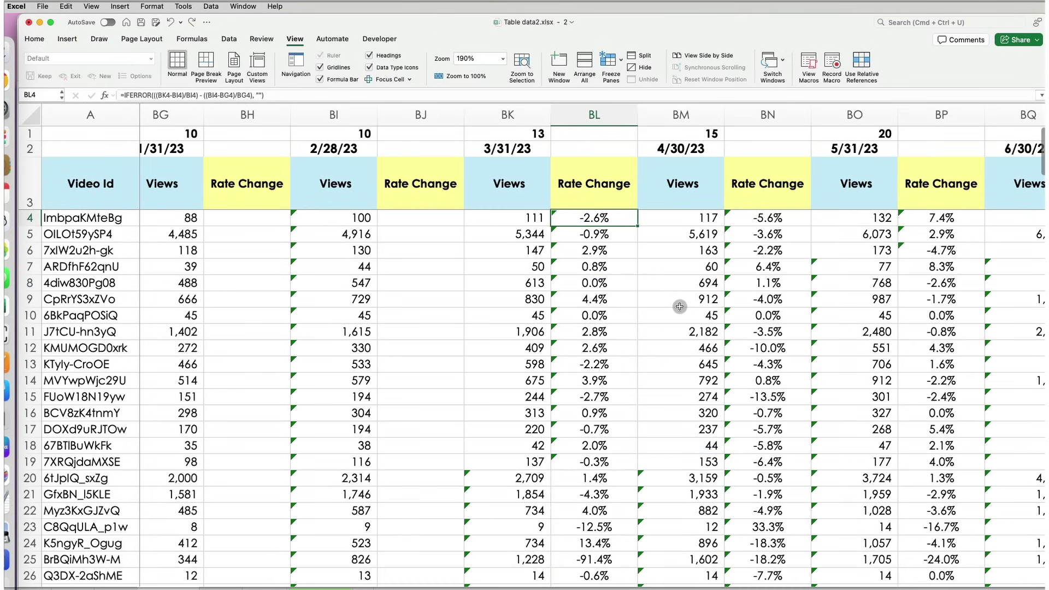
pyautogui.hscroll(-5, 680, 306)
# Set the Error Checking indicator colour to cyan in Excel Preferences
pyautogui.click(537, 268)
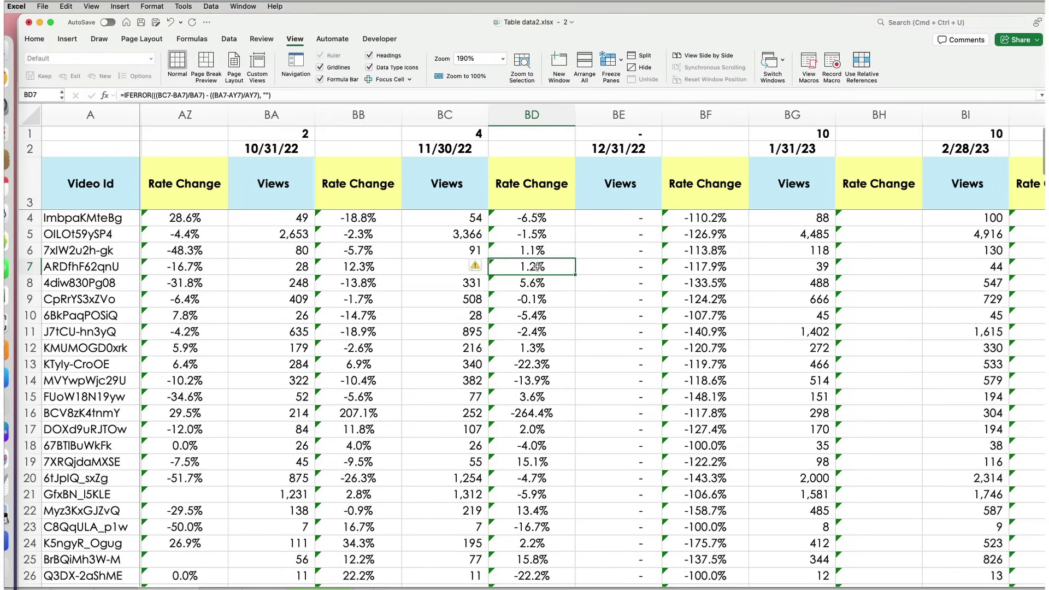
pyautogui.click(19, 6)
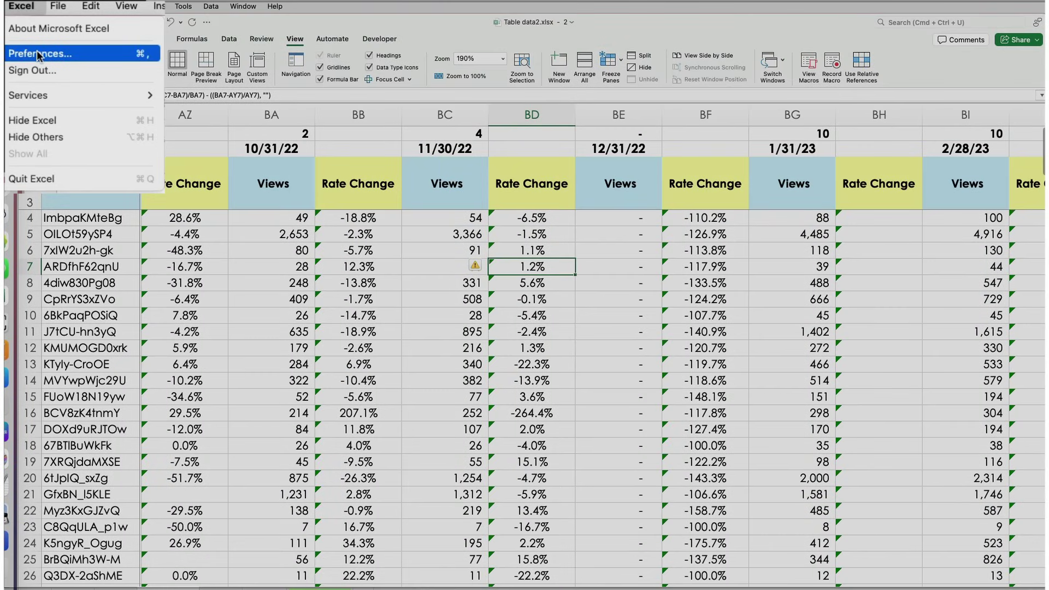
pyautogui.click(37, 53)
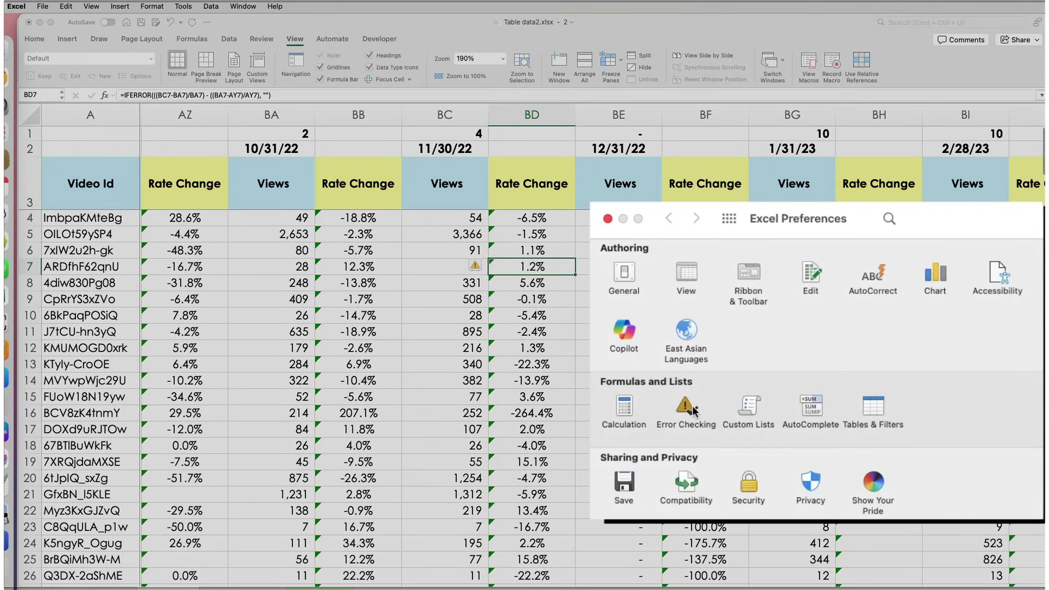
pyautogui.click(693, 406)
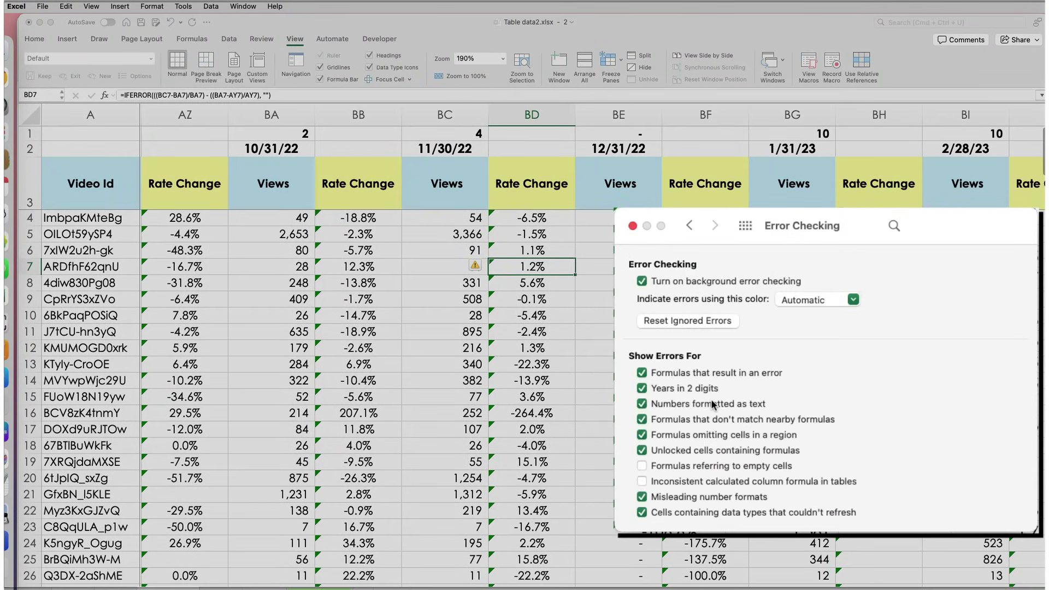
pyautogui.click(853, 299)
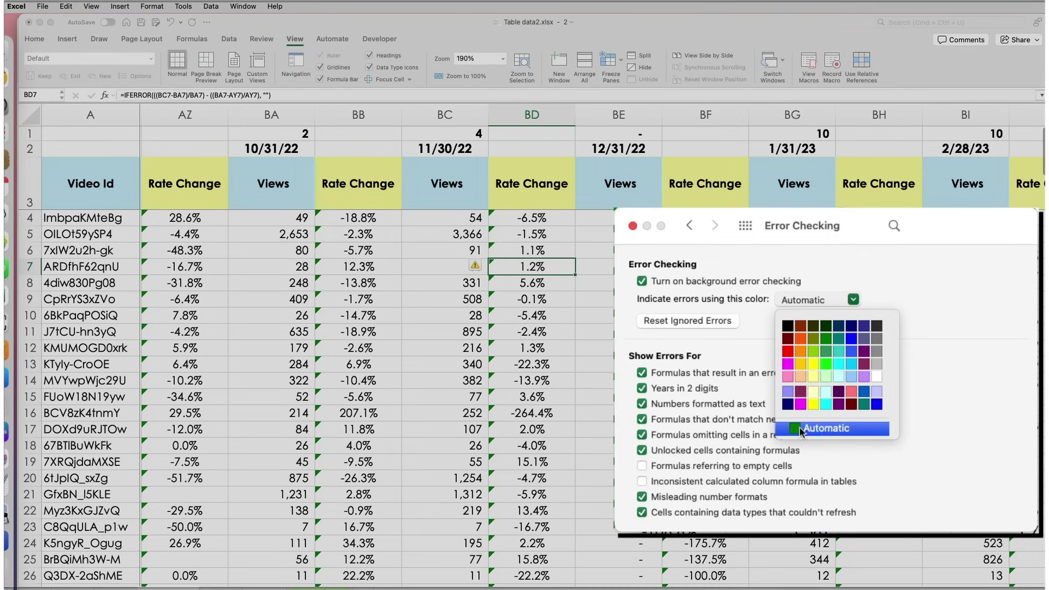
pyautogui.click(824, 401)
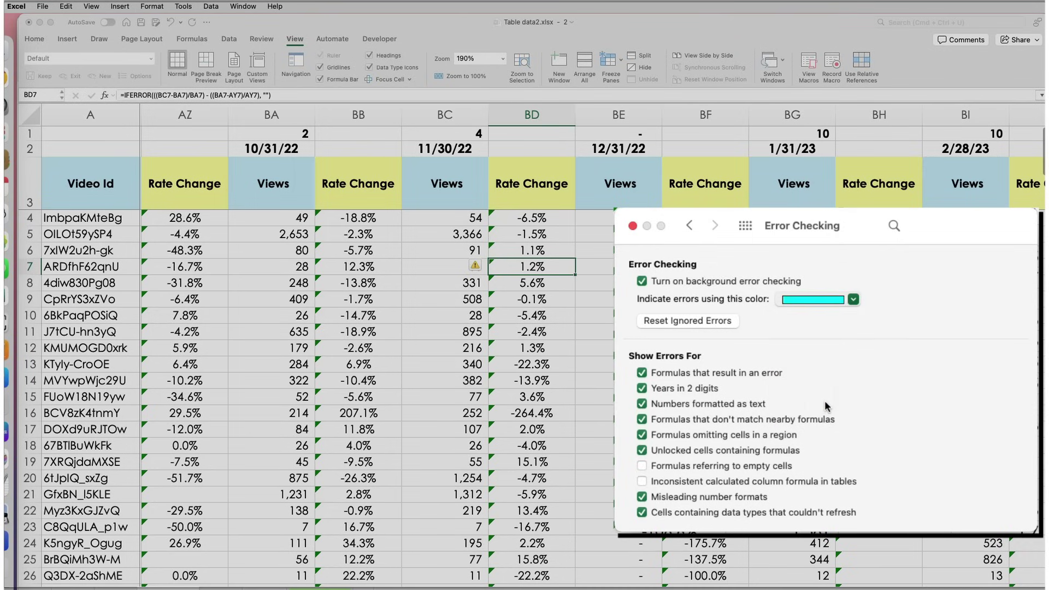
pyautogui.click(634, 226)
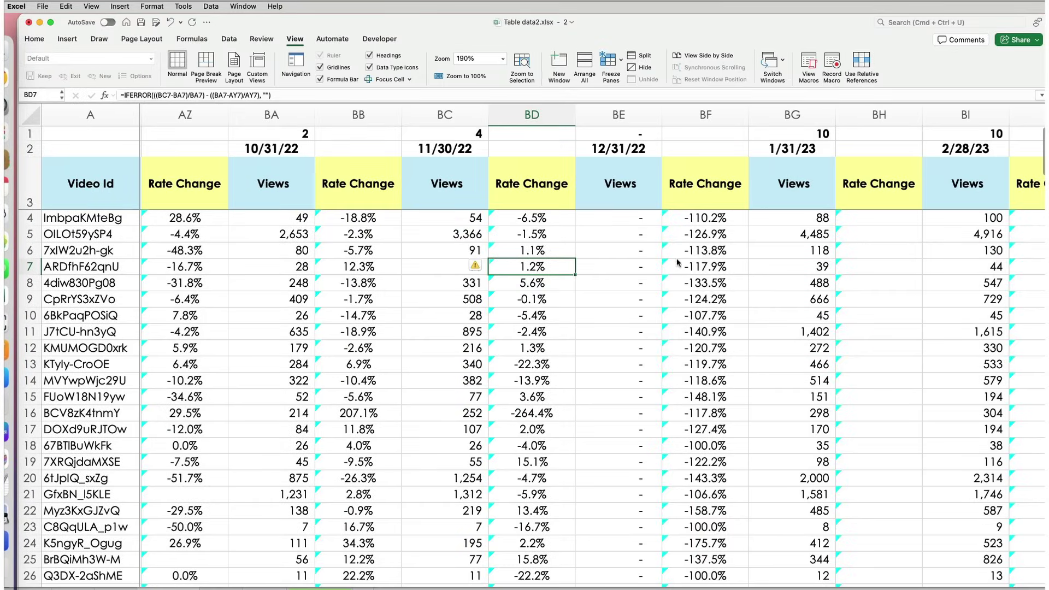
# Uncheck 'Formulas that don't match nearby formulas' in Error Checking, keeping omitted-cell flagging on
pyautogui.click(689, 267)
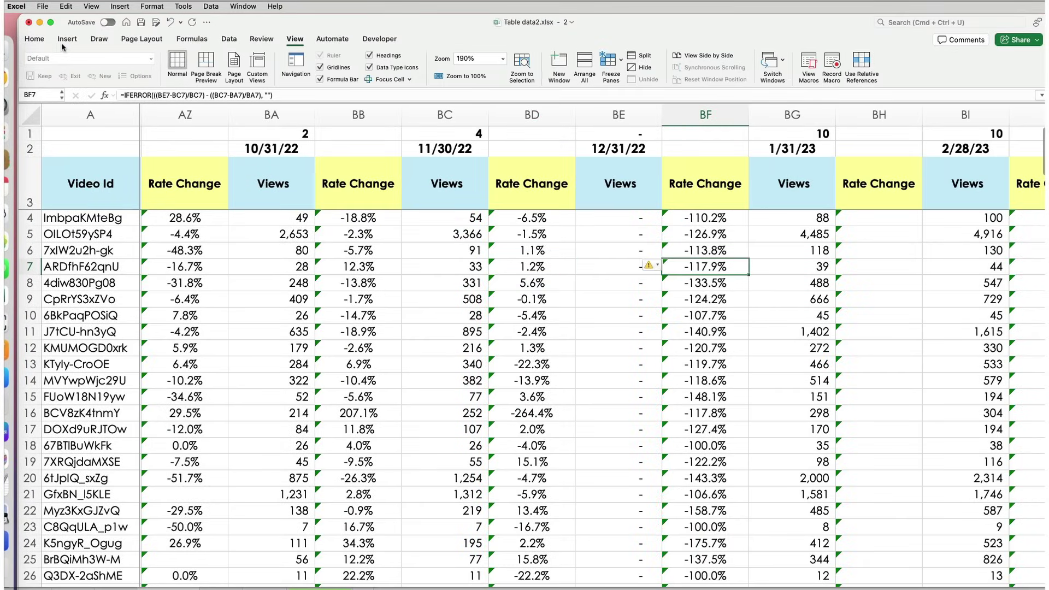
pyautogui.click(17, 7)
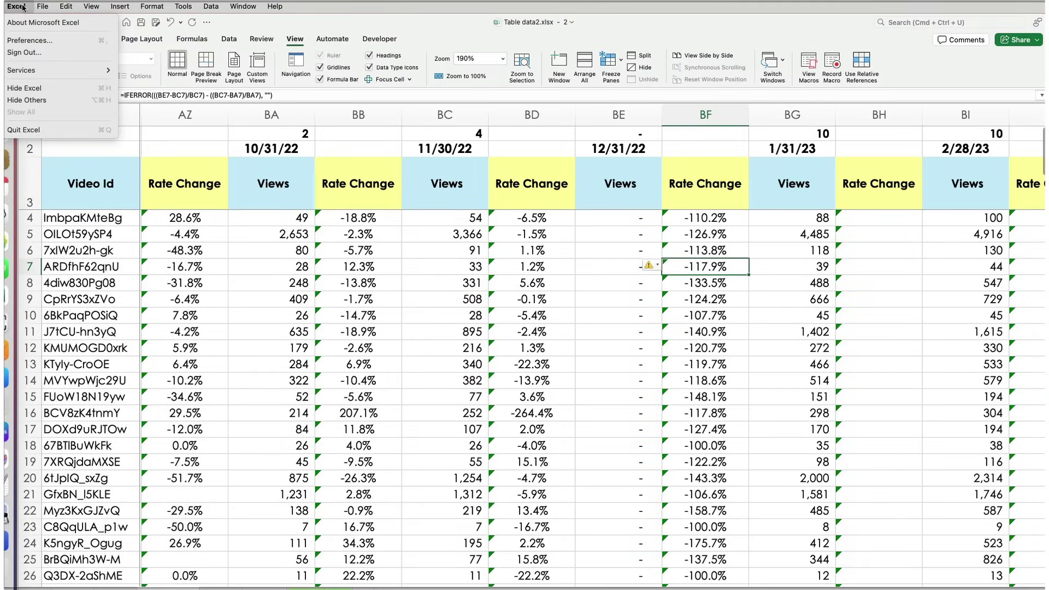
pyautogui.click(30, 41)
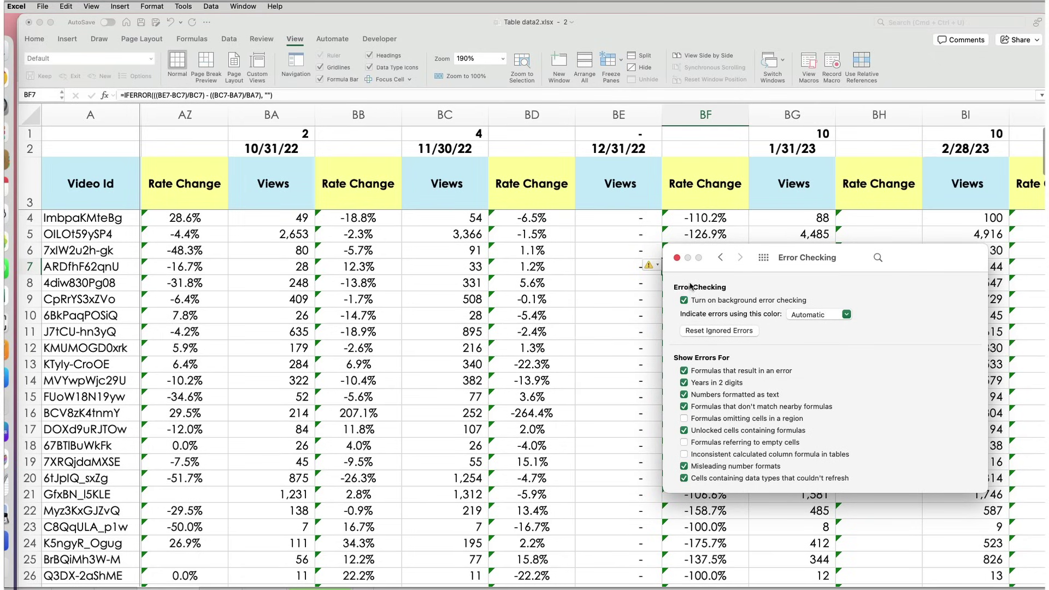
pyautogui.click(677, 260)
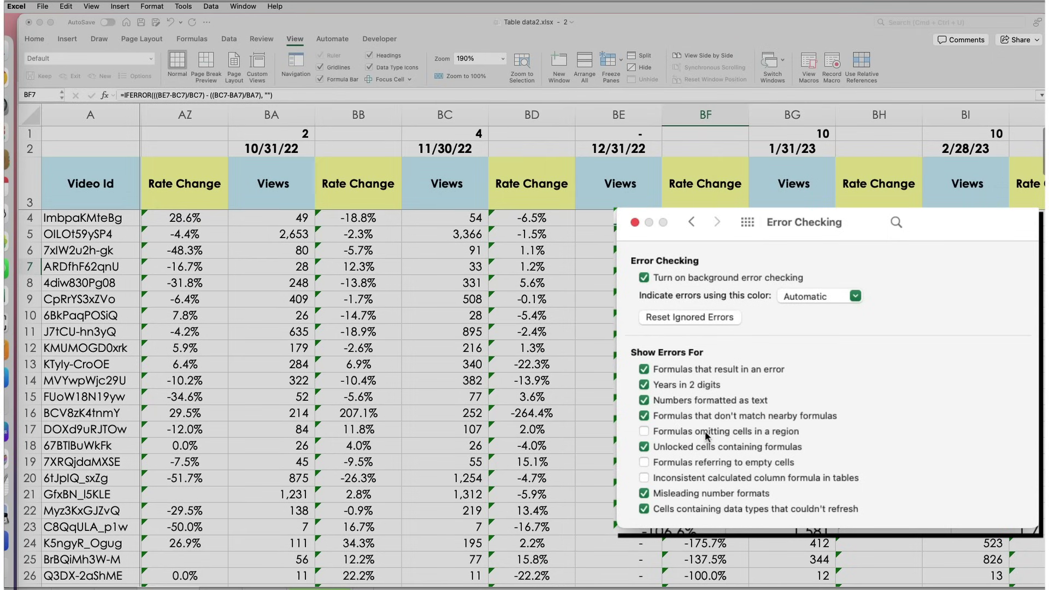
pyautogui.click(644, 431)
pyautogui.click(645, 415)
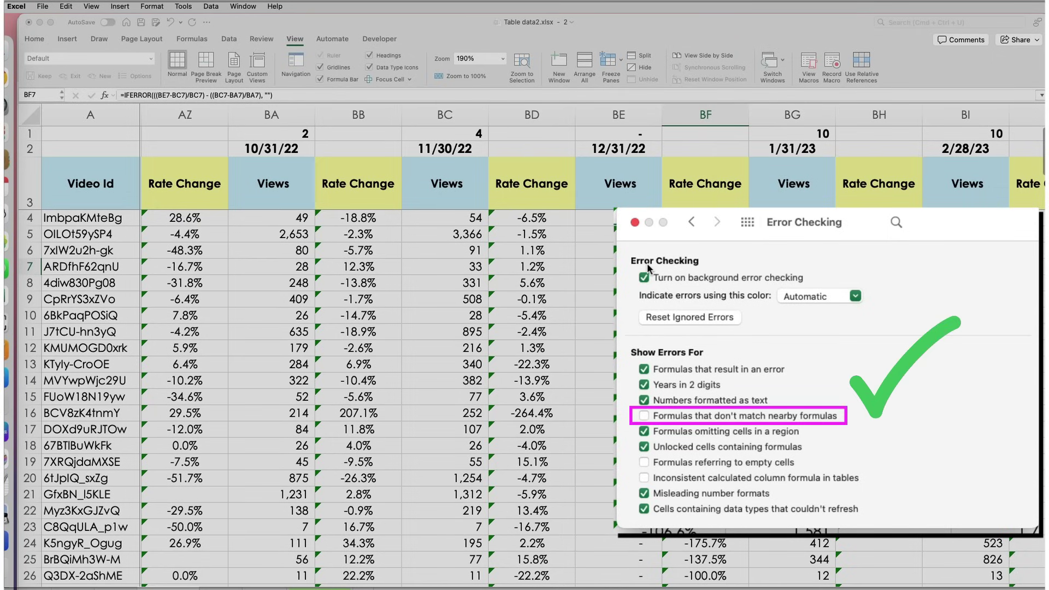
pyautogui.click(635, 223)
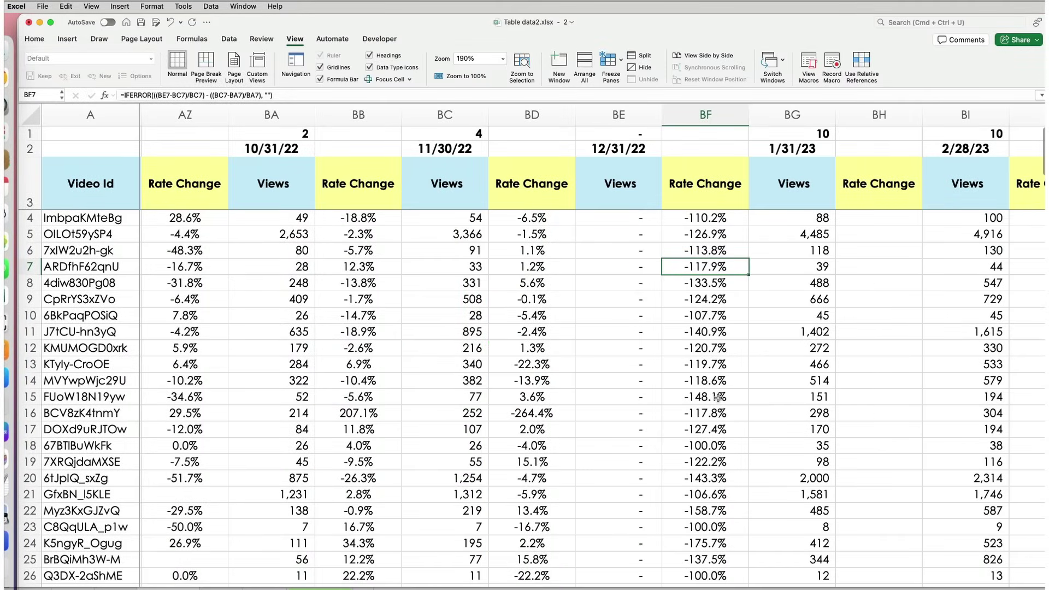
# Inspect the row 15 formulas in BG15, BF15, BE15 and BD15
pyautogui.click(720, 397)
pyautogui.click(787, 400)
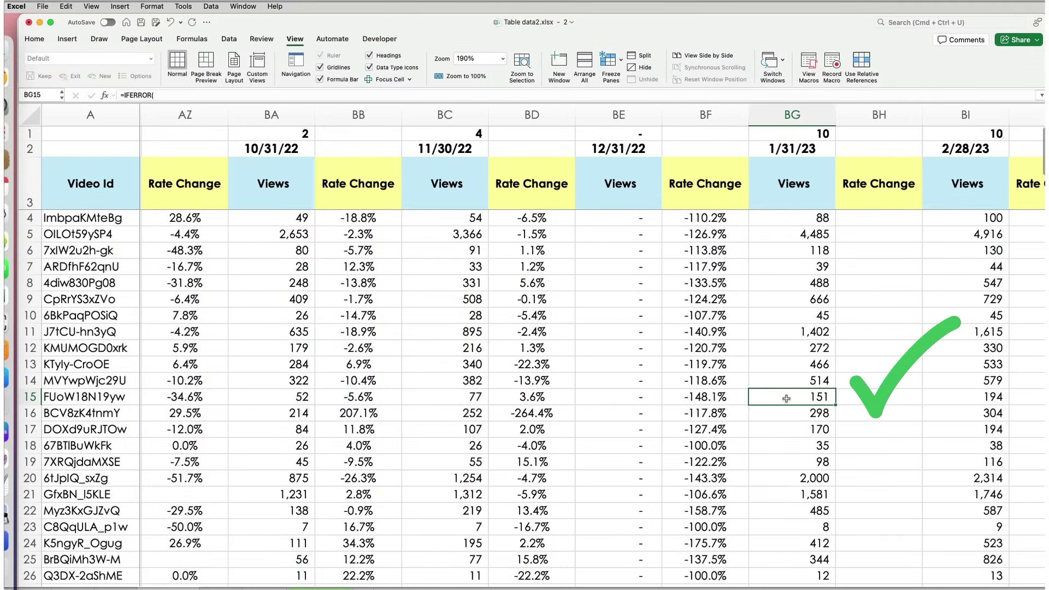
pyautogui.click(730, 398)
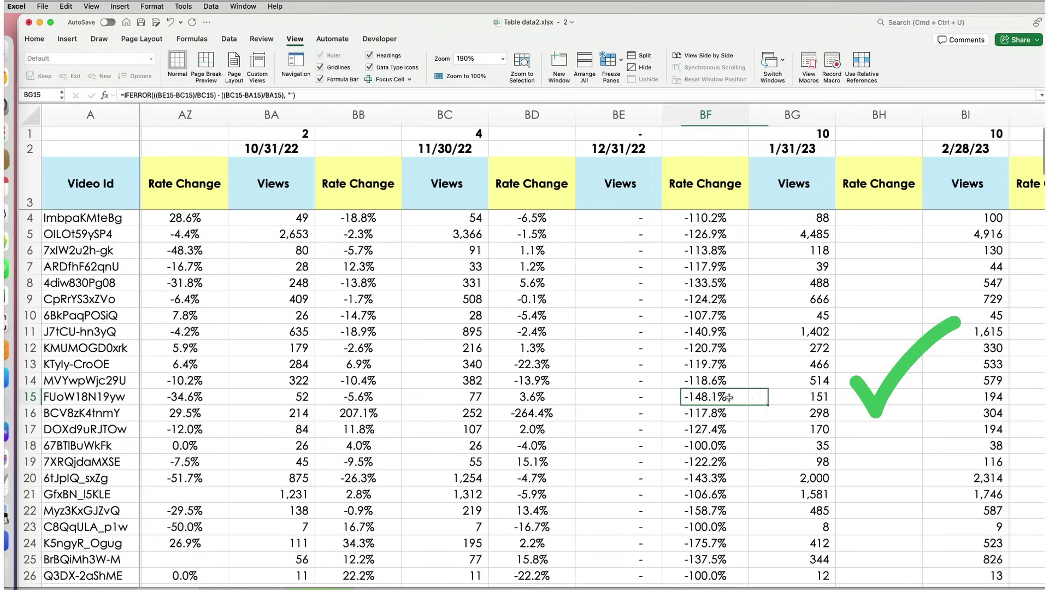
pyautogui.click(649, 396)
pyautogui.click(558, 396)
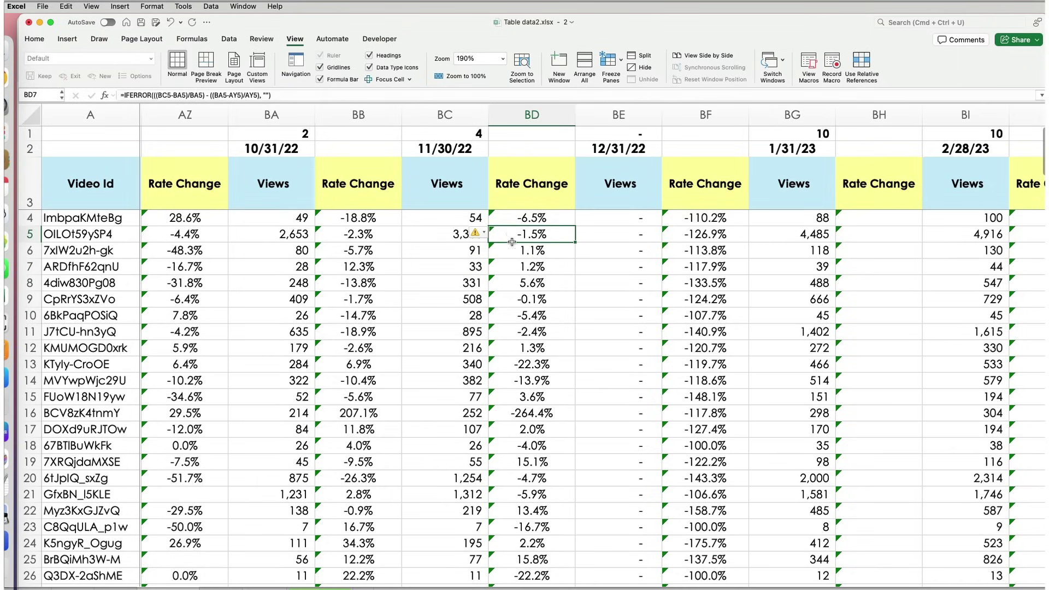
# Ignore the inconsistent-formula errors in BD5:BD19 and AZ4:BB22
pyautogui.moveTo(517, 235); pyautogui.dragTo(521, 462)
pyautogui.click(482, 235)
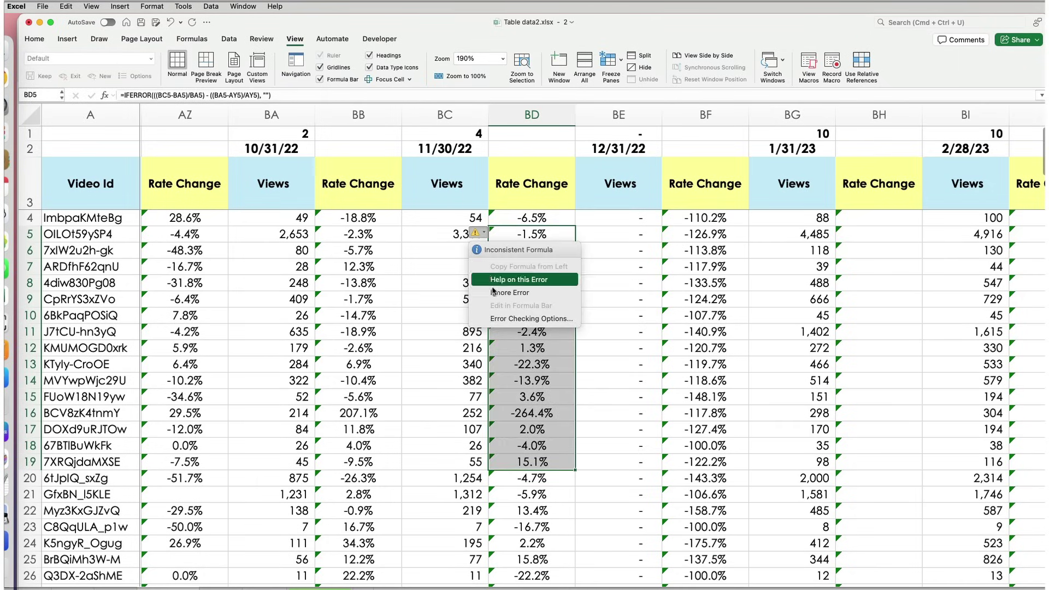
pyautogui.click(517, 283)
pyautogui.moveTo(358, 218); pyautogui.dragTo(184, 510)
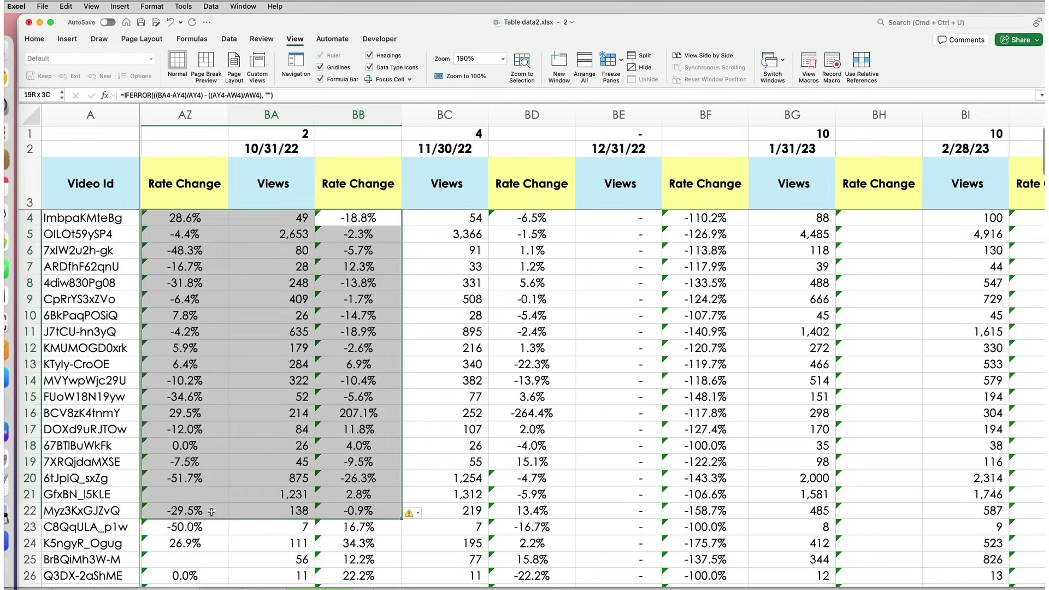
pyautogui.click(413, 514)
pyautogui.click(444, 573)
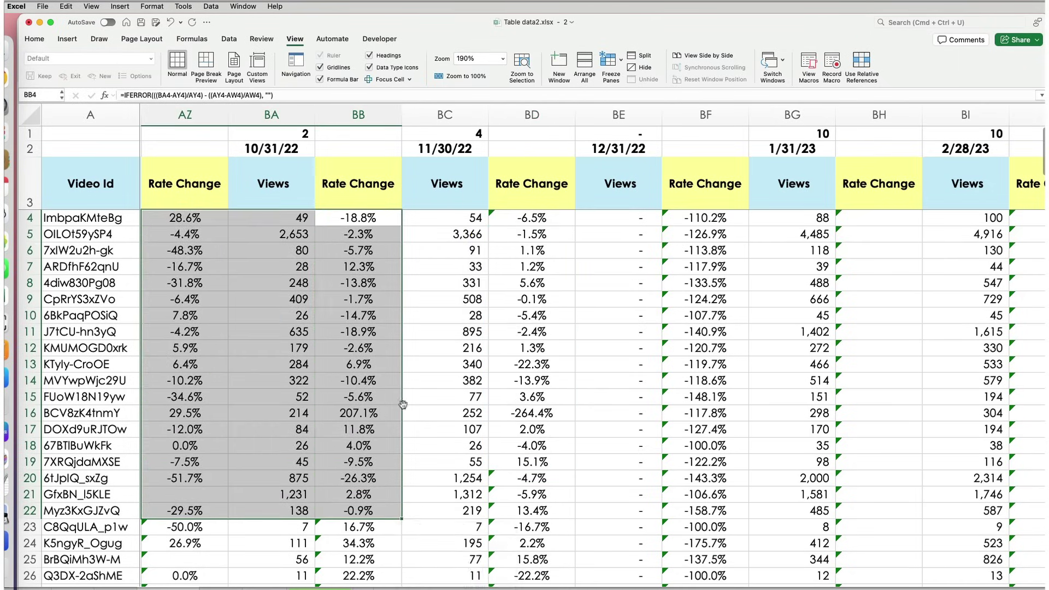
pyautogui.click(444, 412)
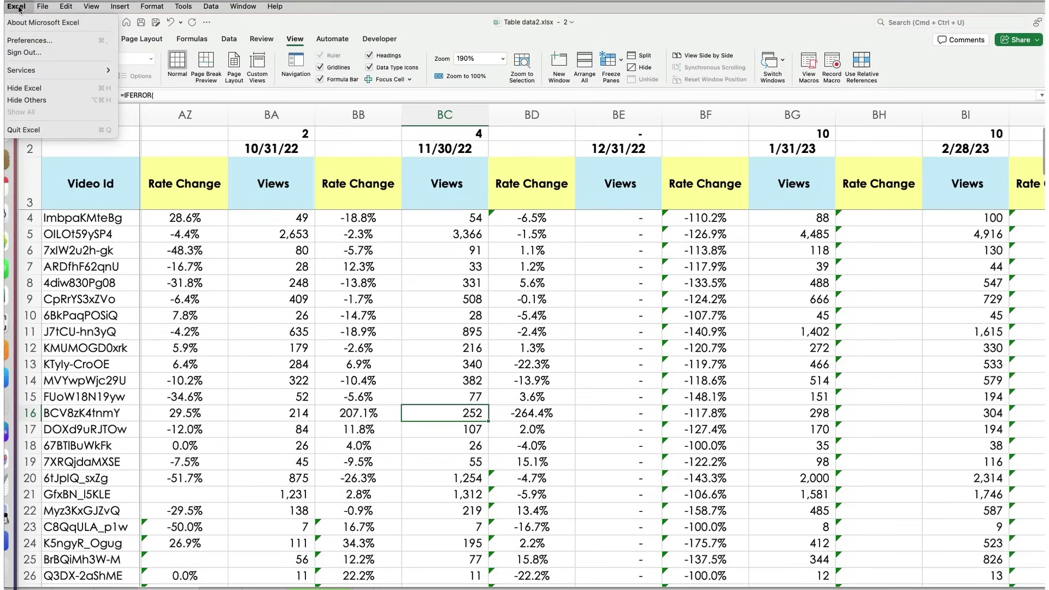
# Reset all ignored errors in Excel's Error Checking preferences
pyautogui.click(28, 40)
pyautogui.click(736, 392)
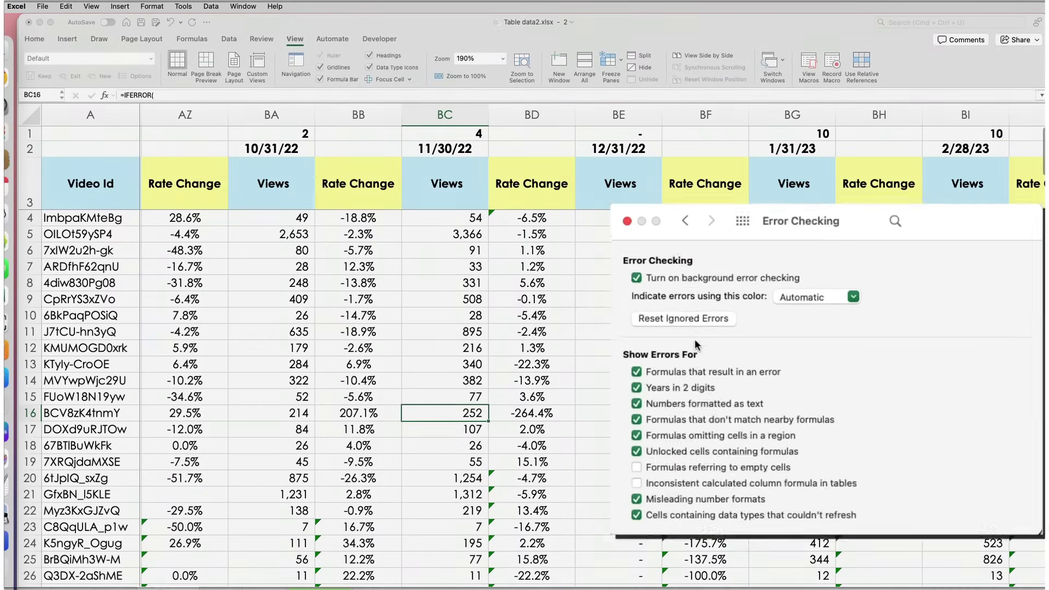
pyautogui.click(679, 318)
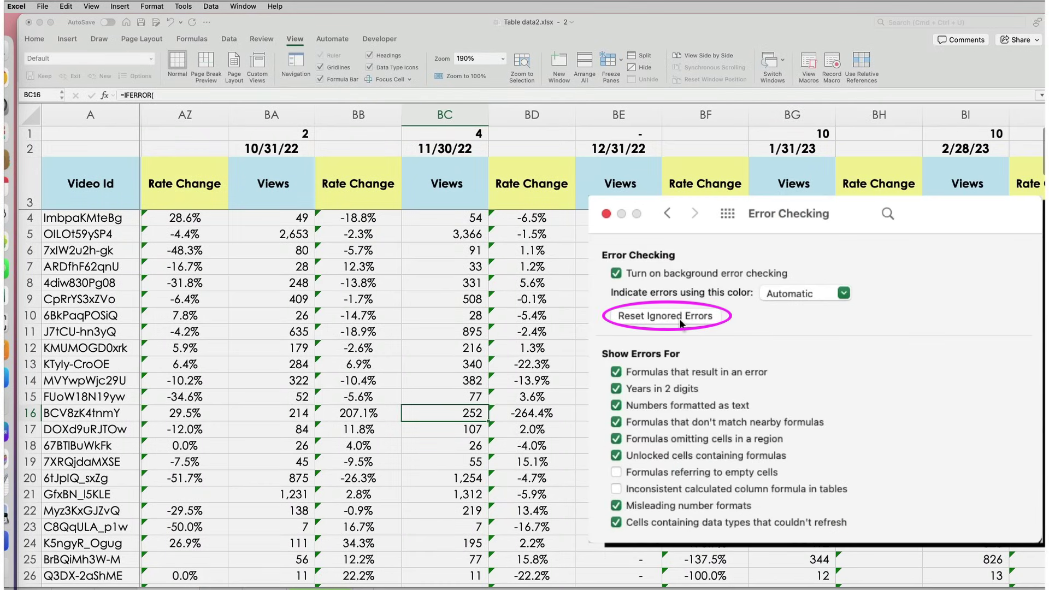